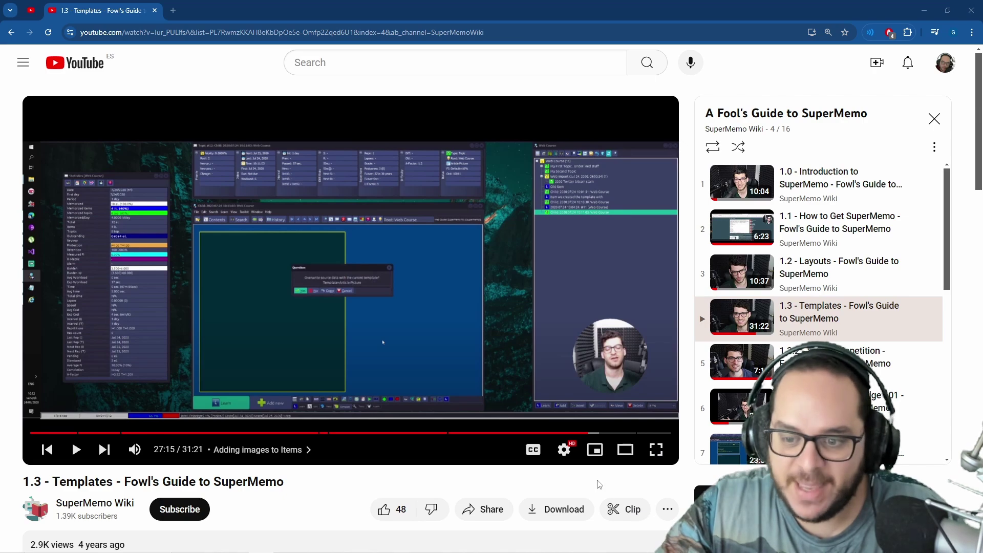
Step: Watch the Templates video full screen around 27:15 and pause it at the template overwrite question
click(656, 449)
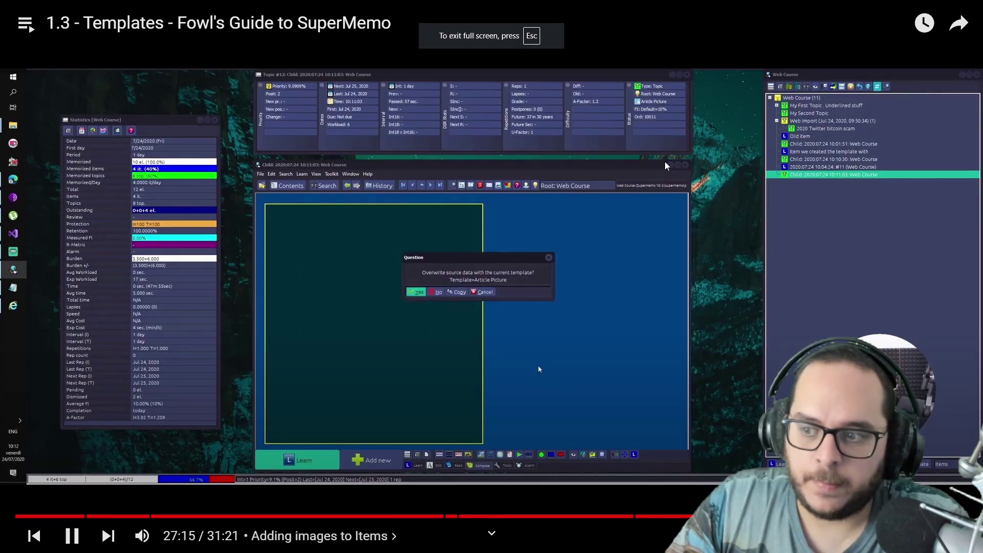
key(space)
key(space)
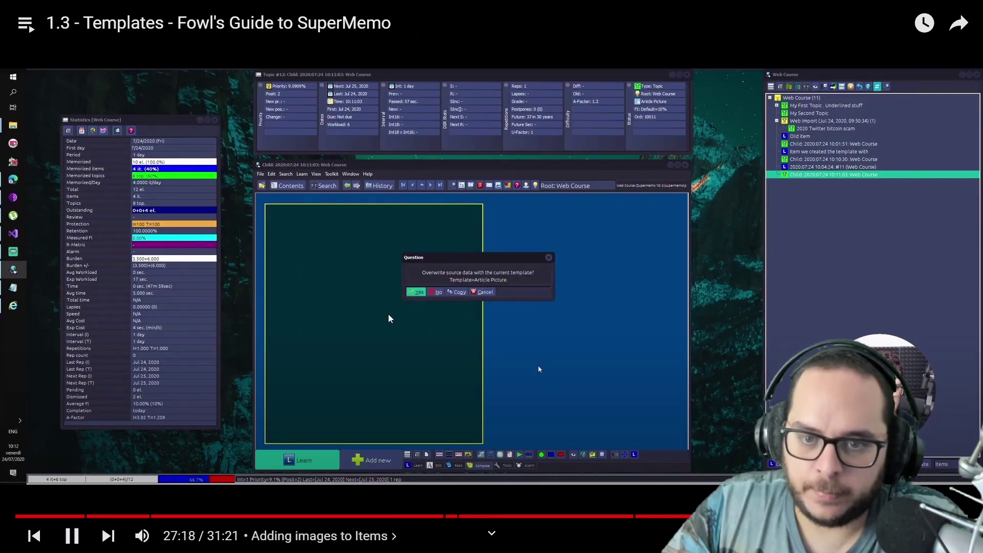
key(space)
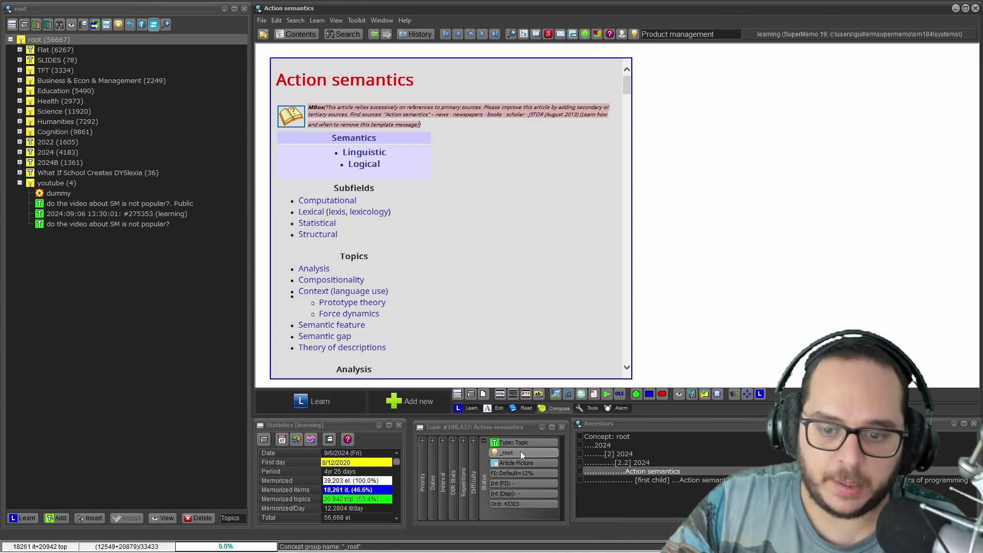
Step: View the Action semantics topic's source data without its applied template, and return to the templated view
click(778, 171)
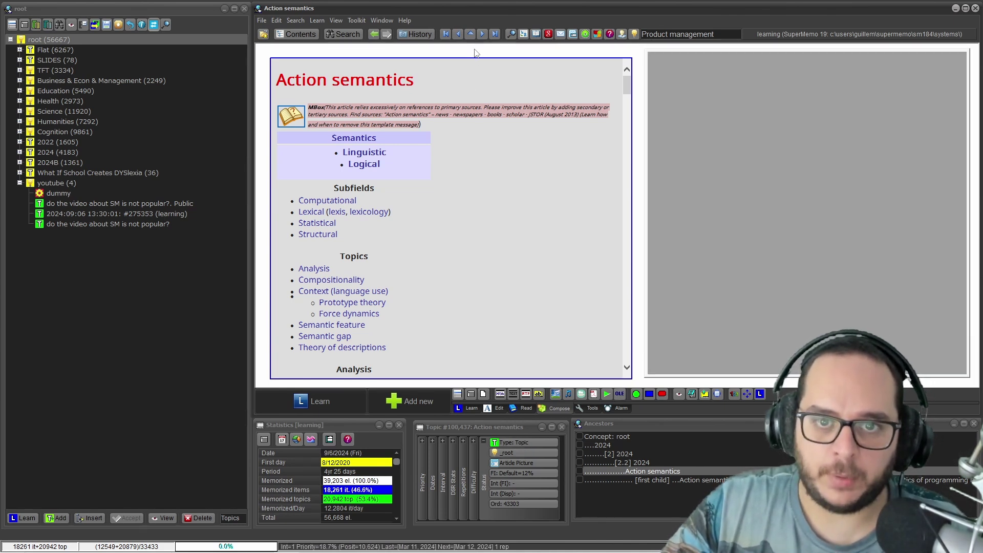
key(Escape)
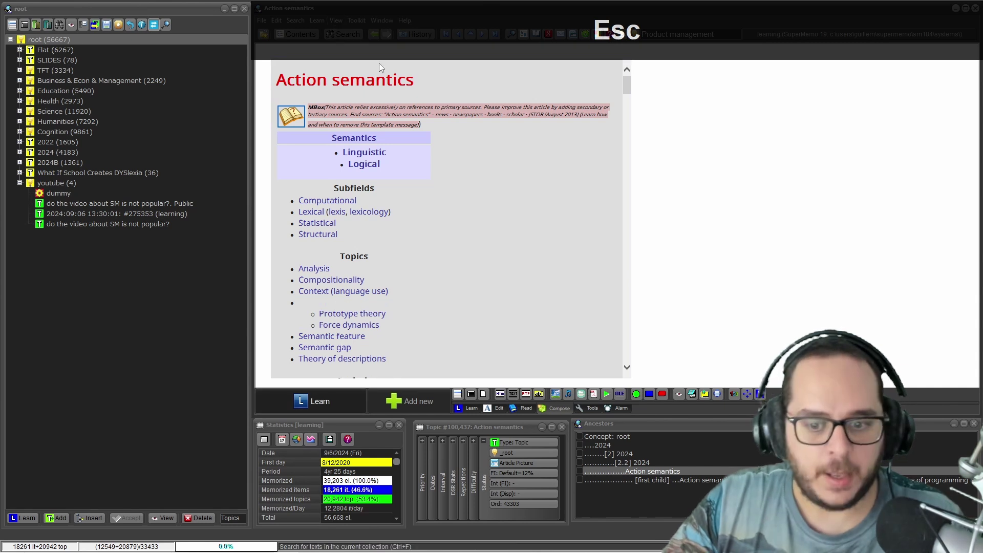
right_click(380, 48)
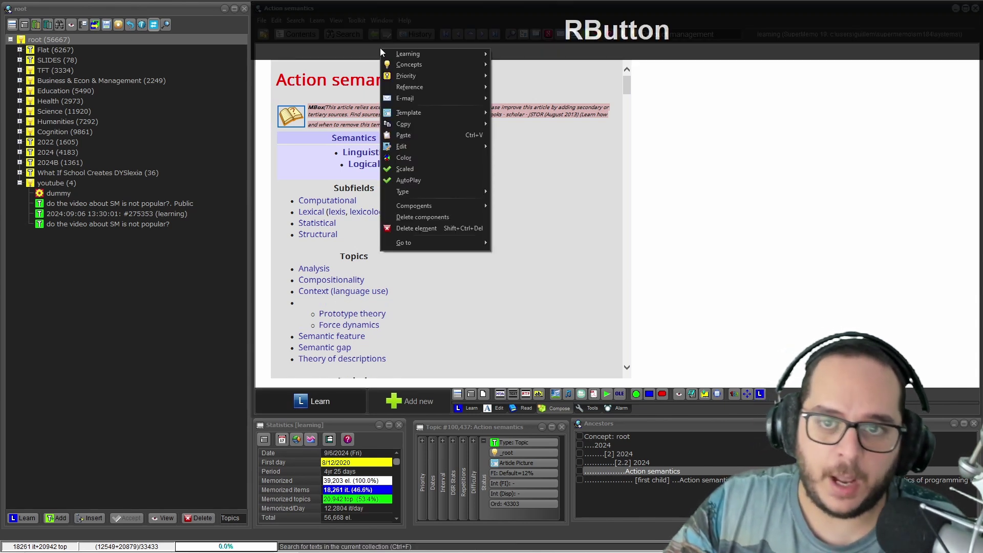
mouse_move(432, 115)
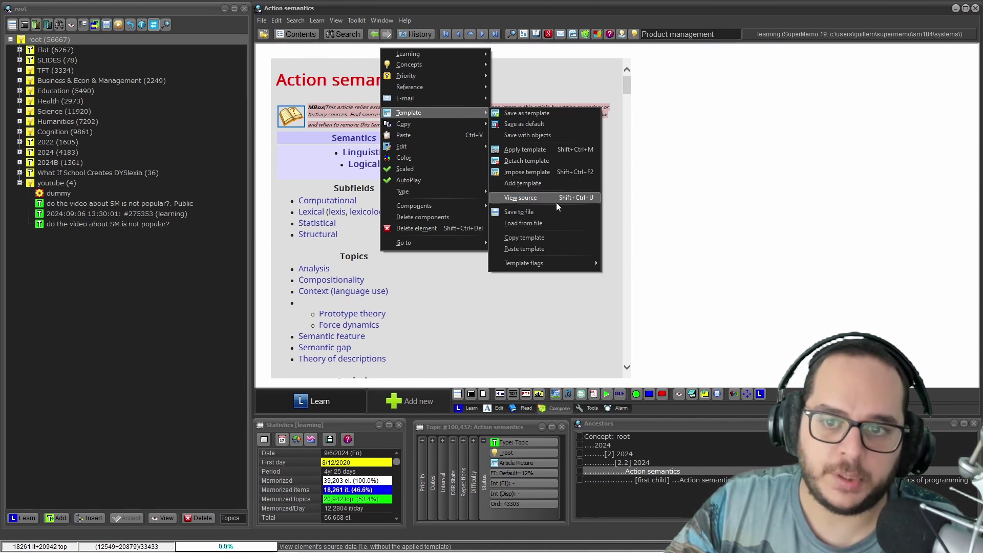
click(575, 197)
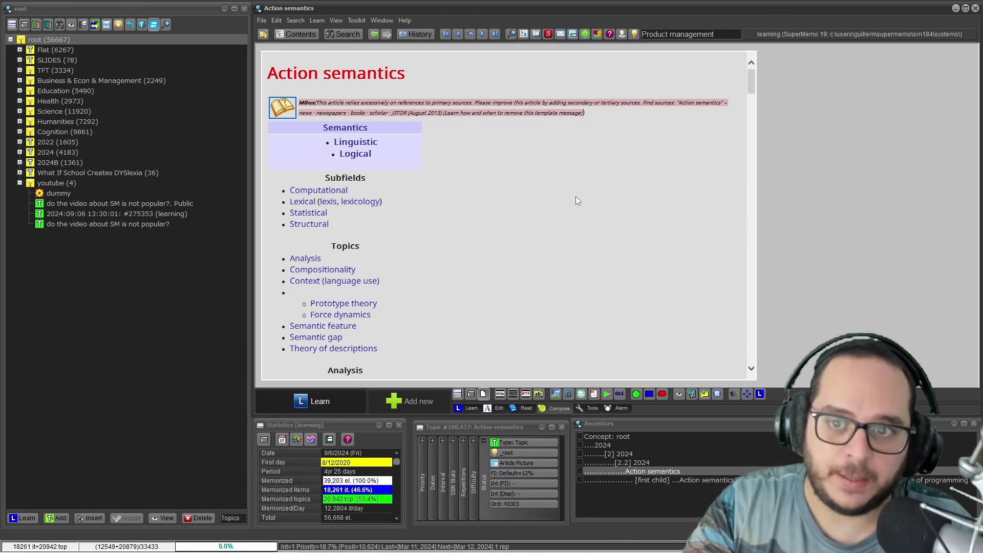
key(ctrl+shift+u)
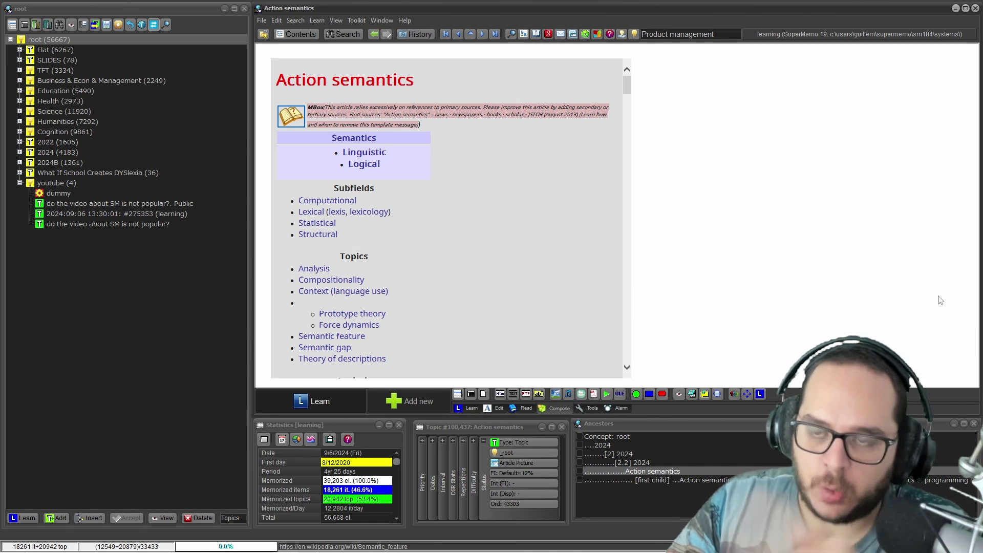
Step: Inspect the topic's component order in the Component Order Editor, close it unchanged, and show the topic's source data
click(779, 146)
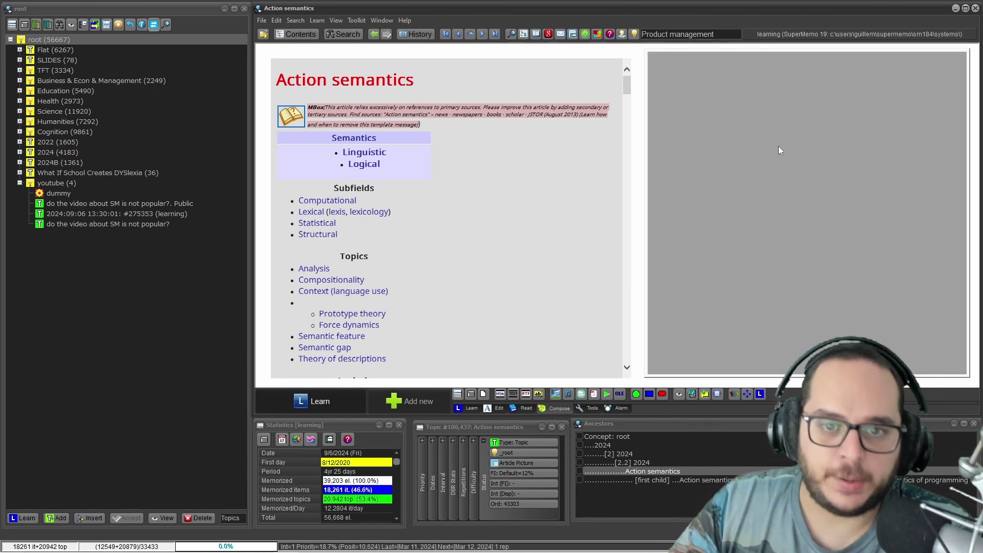
key(ctrl+shift+o)
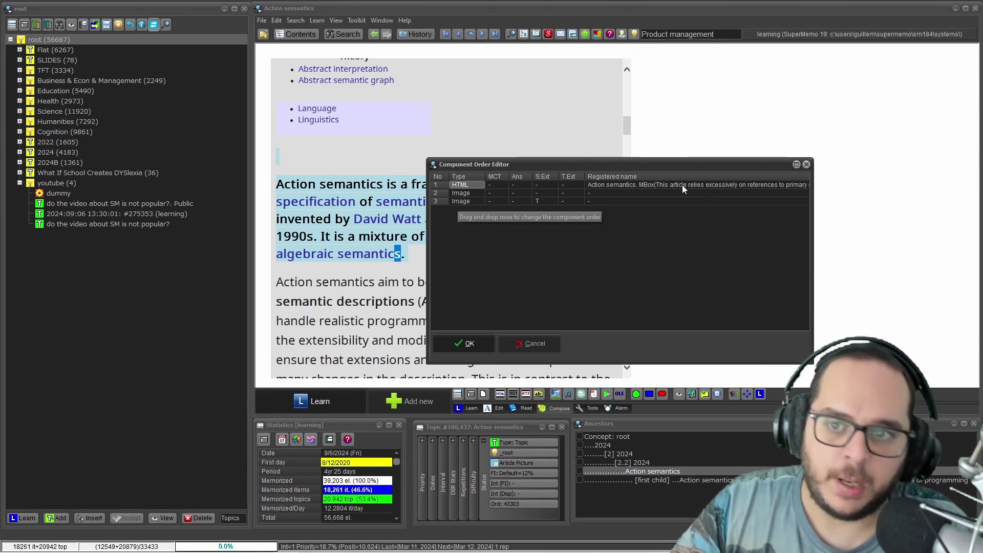
click(807, 164)
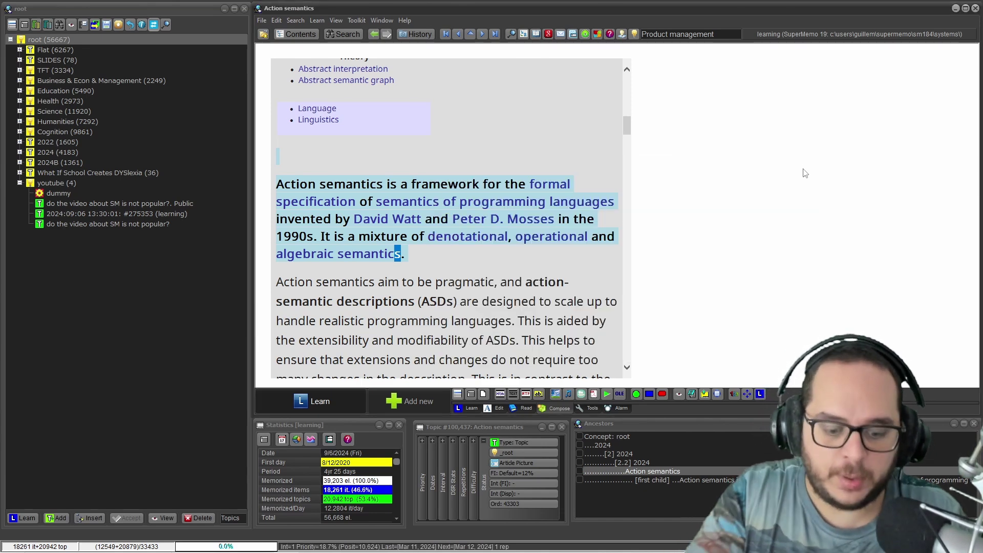
key(ctrl+shift+u)
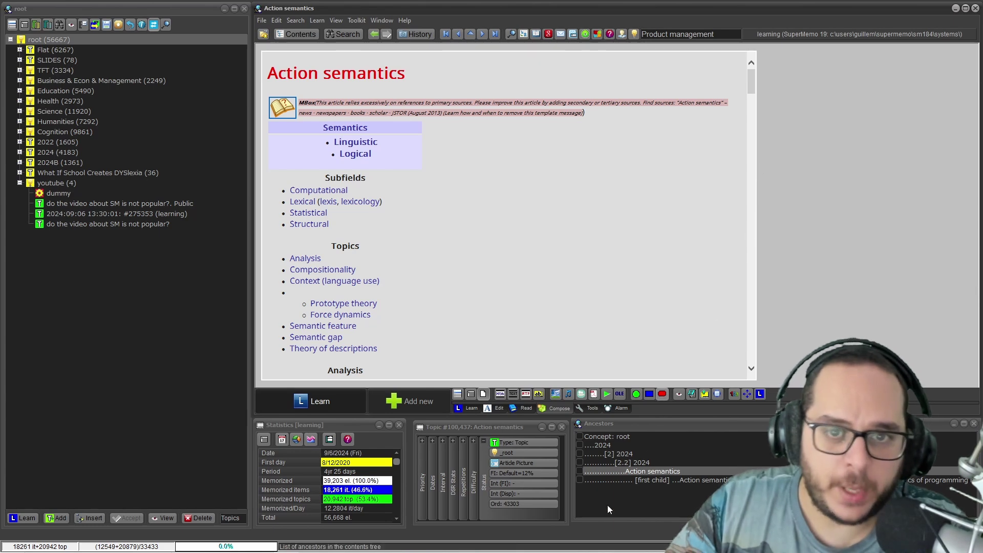
Step: Switch to YouTube in Chrome, examine the paused Templates video frame full screen, and leave full screen
mouse_move(505, 541)
mouse_move(336, 548)
click(287, 489)
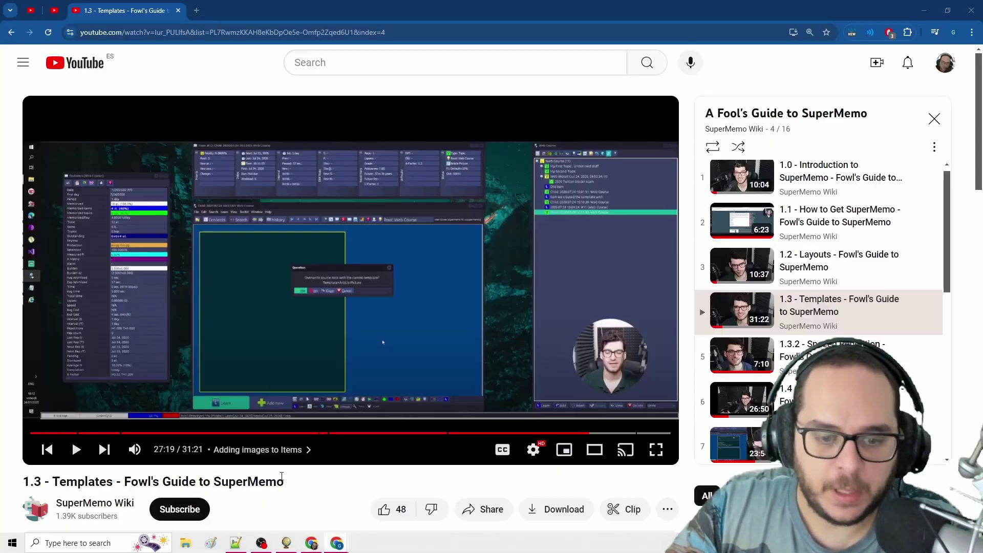
click(656, 449)
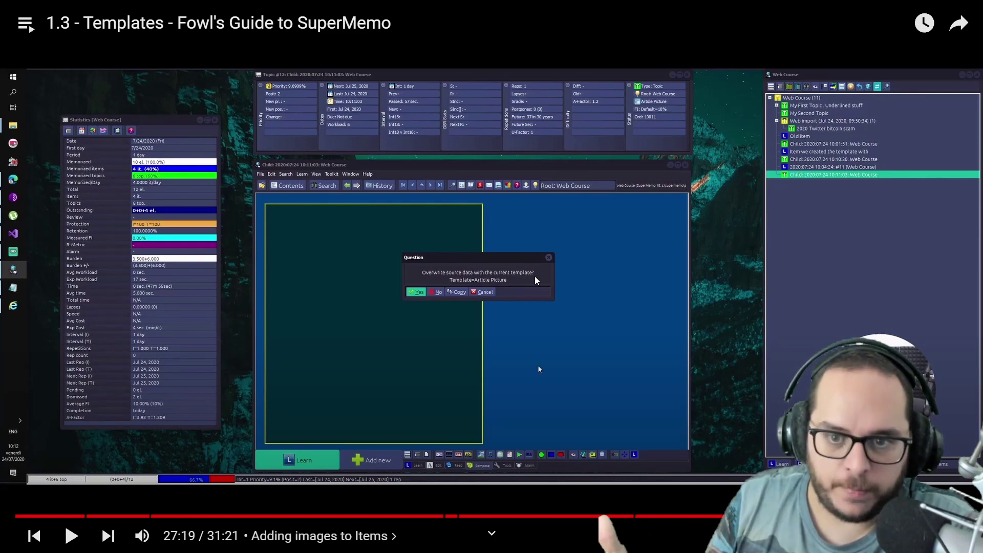
key(Escape)
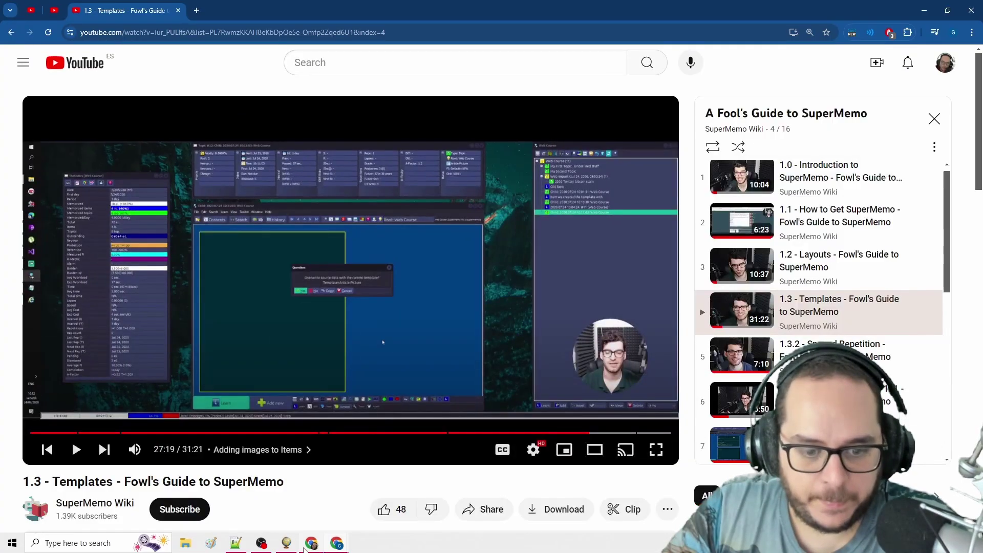
Step: Switch back to SuperMemo and impose the Article Picture template in the templated view, overwriting the source data but keeping the template attached
key(alt+Tab)
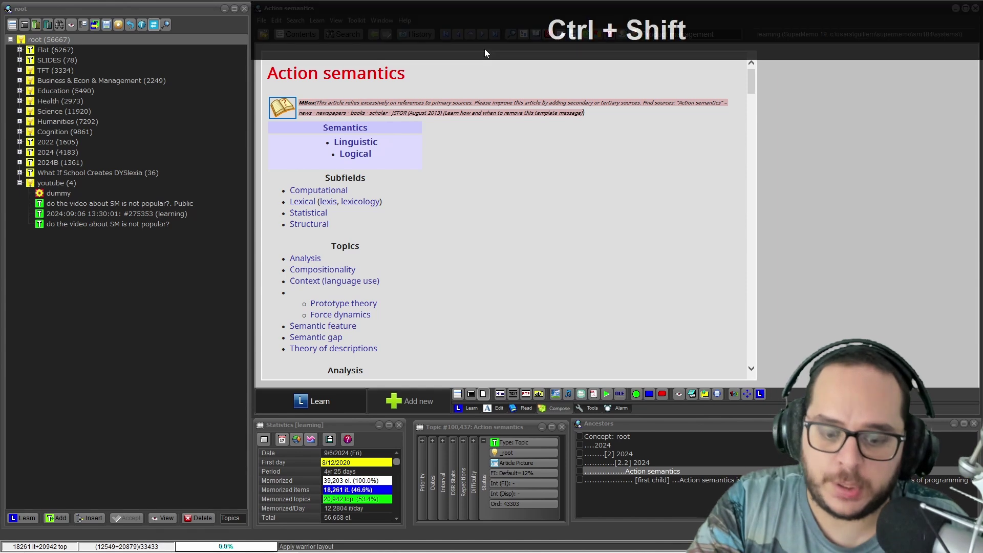
key(ctrl+shift+u)
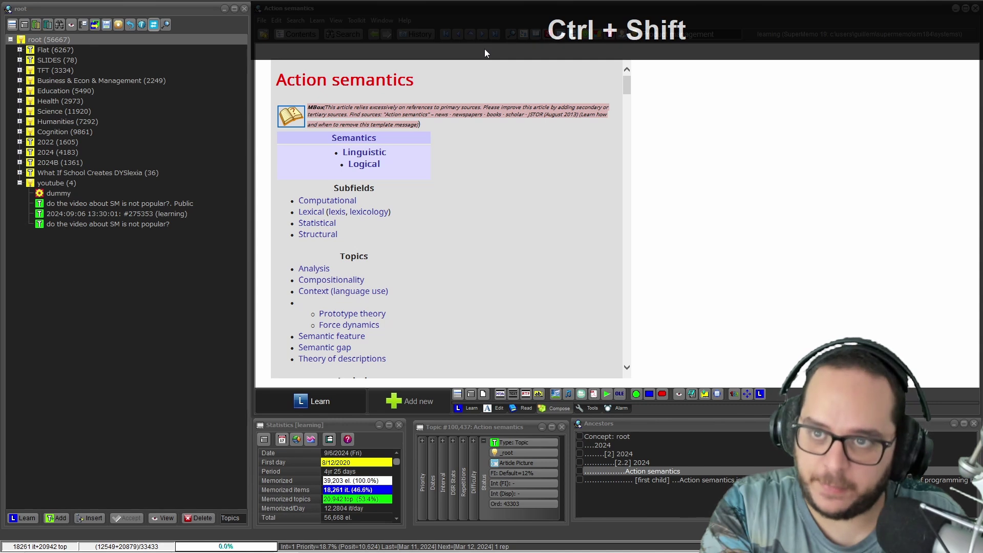
key(ctrl+shift+F2)
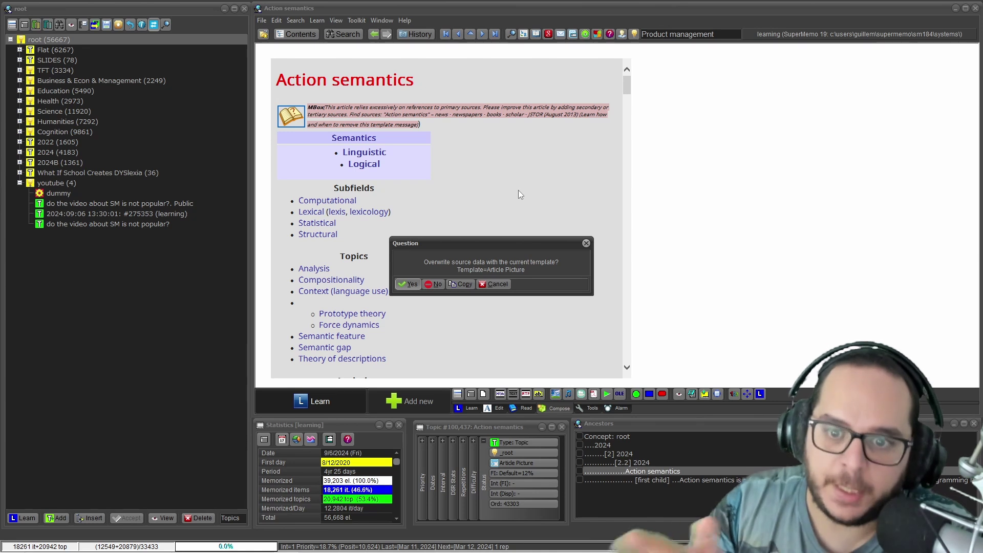
click(408, 284)
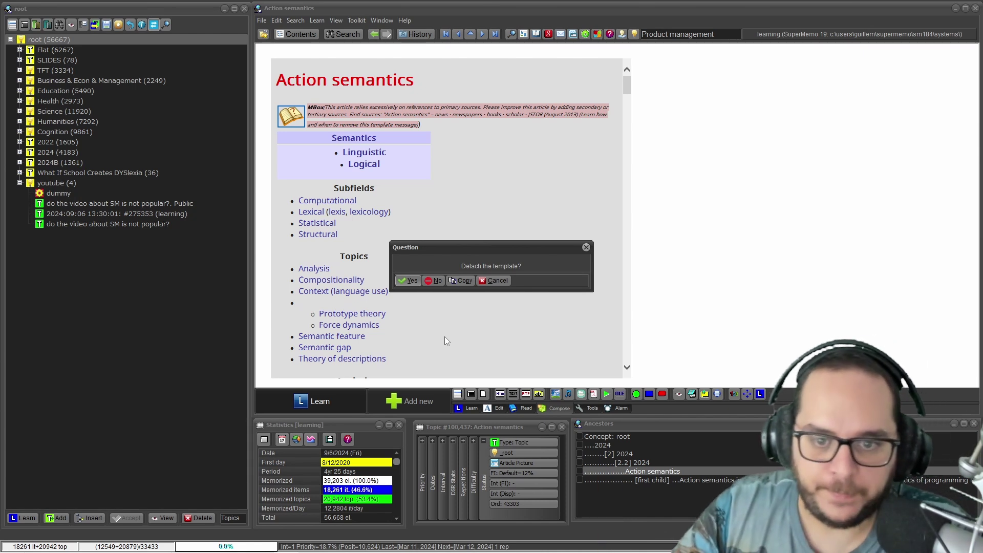
click(431, 281)
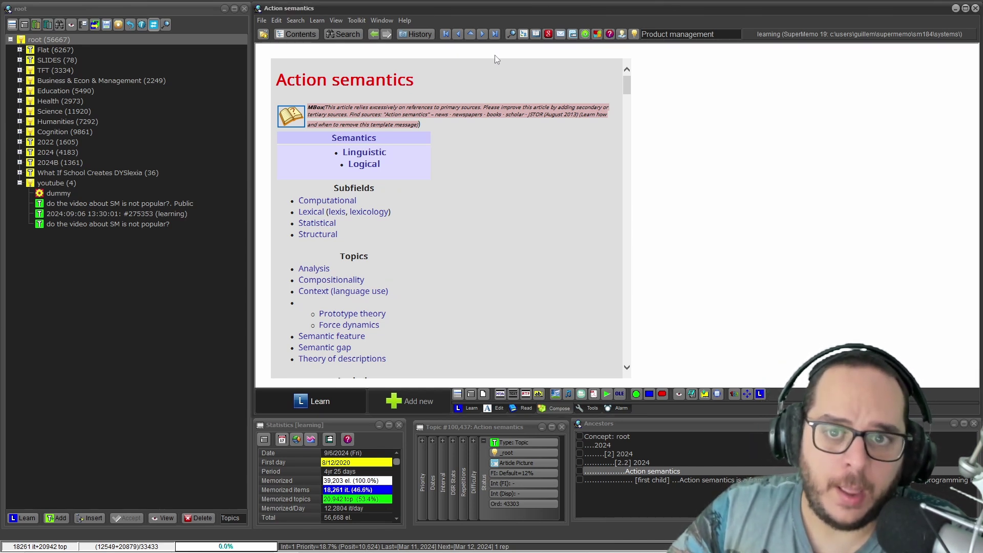
Step: Toggle View source repeatedly to compare the topic's source layout with its templated layout
right_click(433, 52)
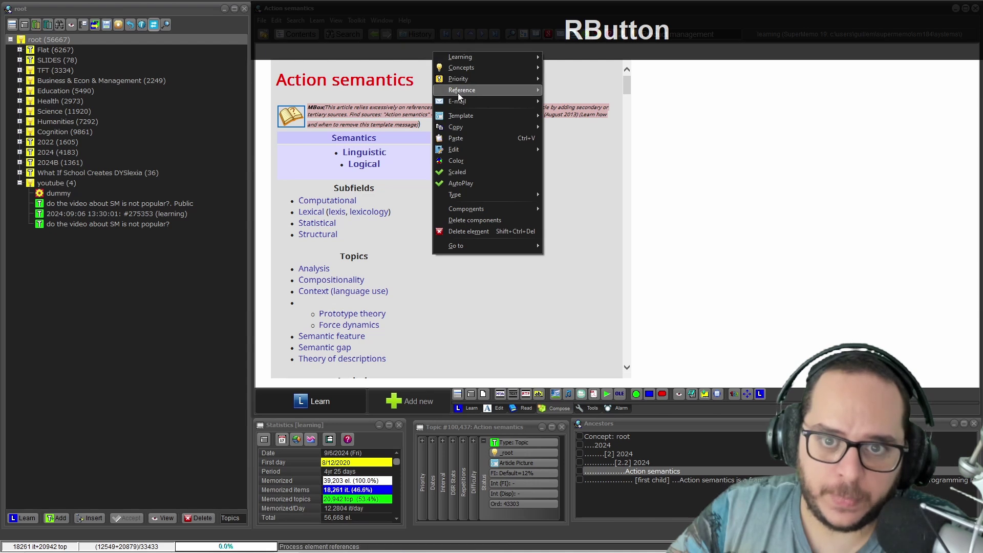
mouse_move(465, 118)
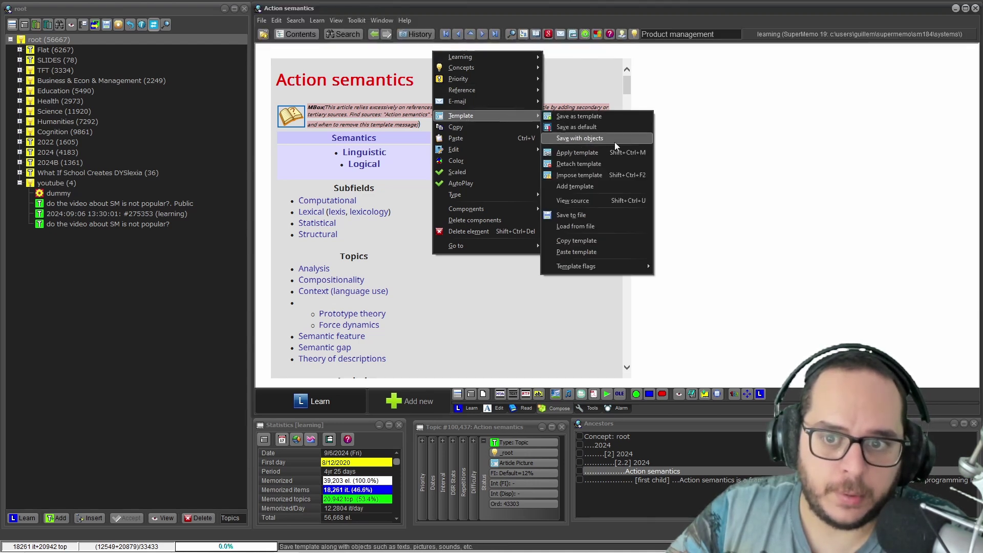
click(625, 202)
right_click(507, 47)
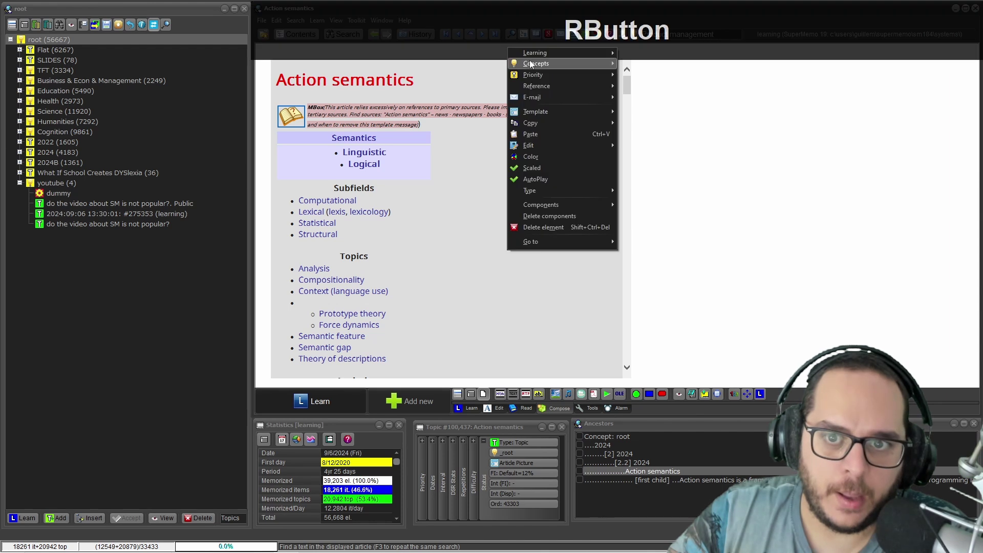
mouse_move(578, 110)
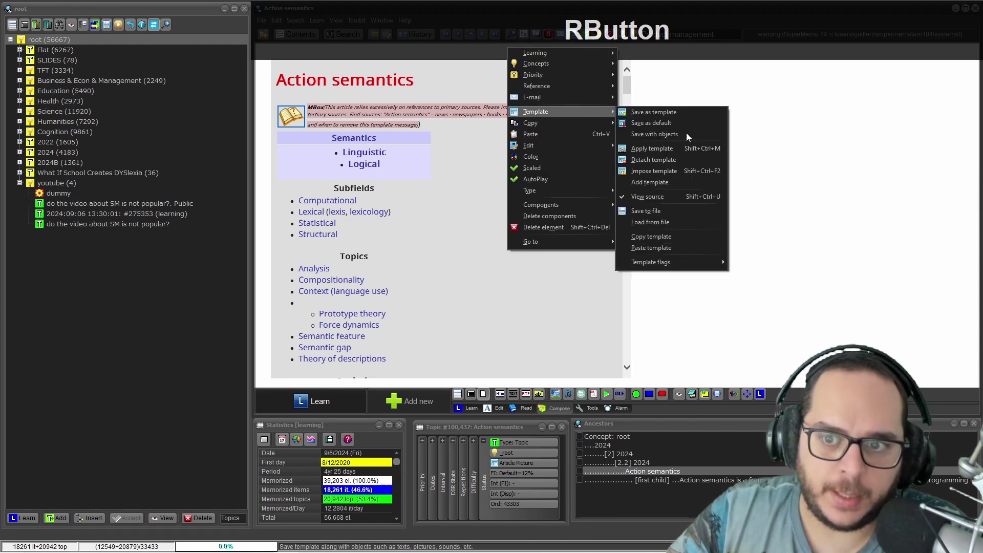
click(622, 198)
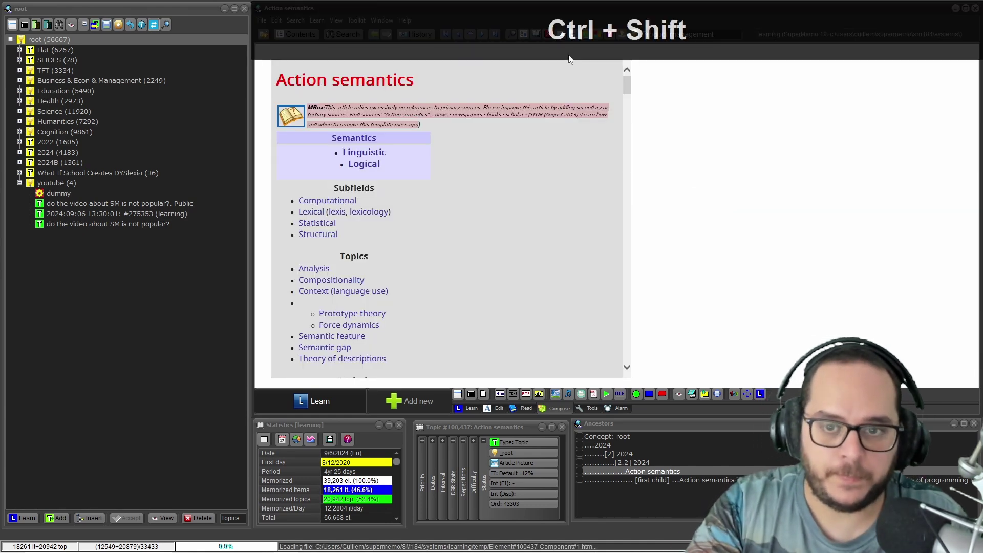
key(ctrl+shift+u)
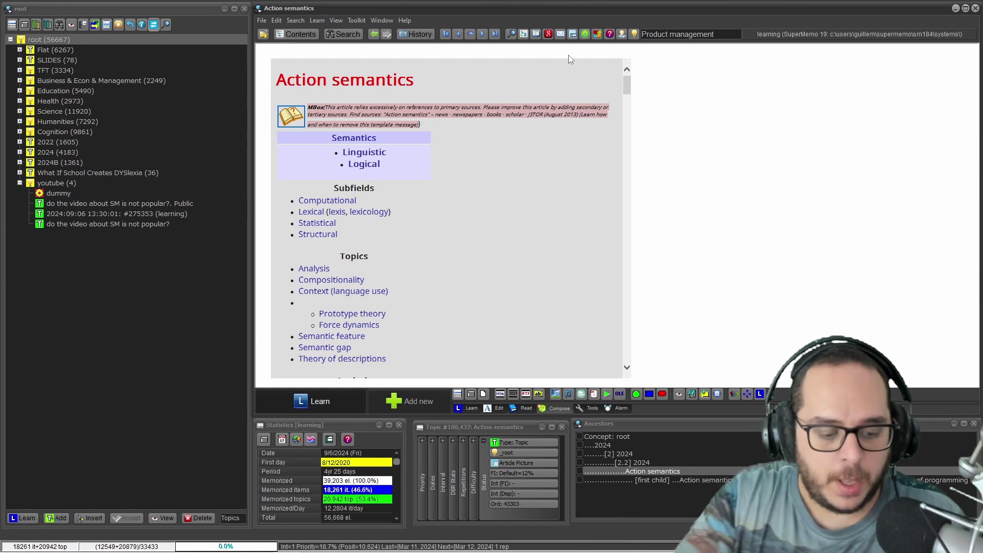
Step: Impose the Article Picture template on the topic again, overwriting its source data and detaching the template
key(ctrl+shift+F2)
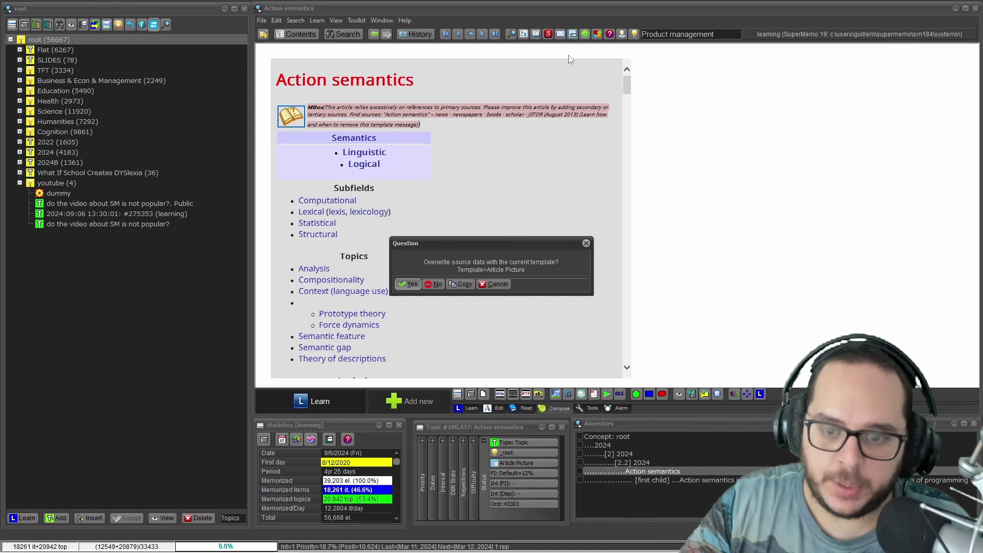
key(Return)
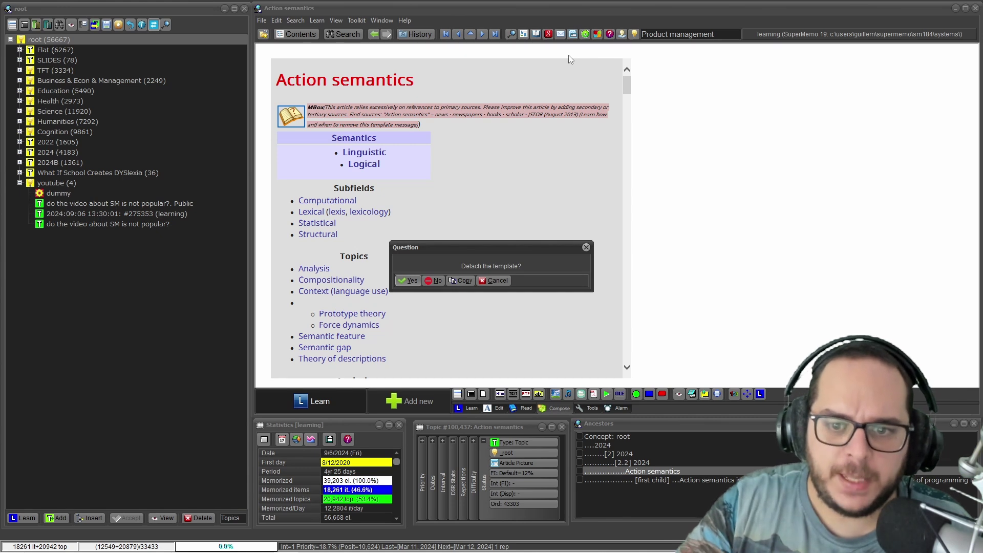
key(Return)
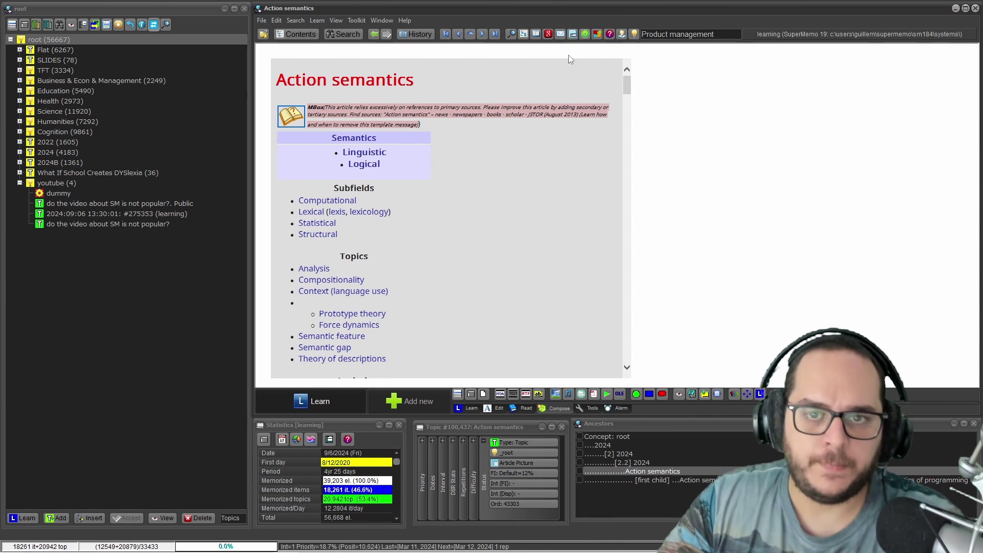
Step: Examine which template commands are available for the topic, including Detach template, Impose template and View source
right_click(364, 49)
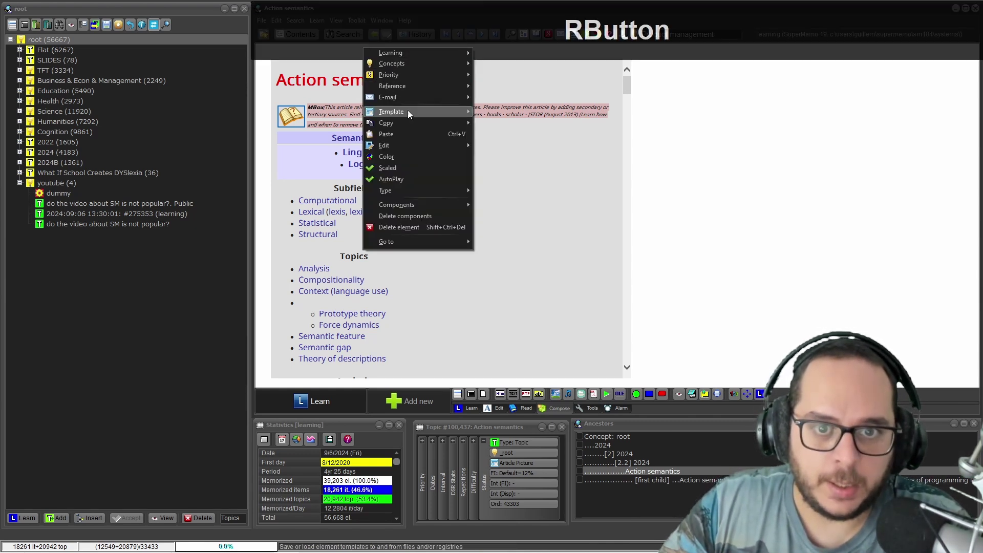
mouse_move(409, 112)
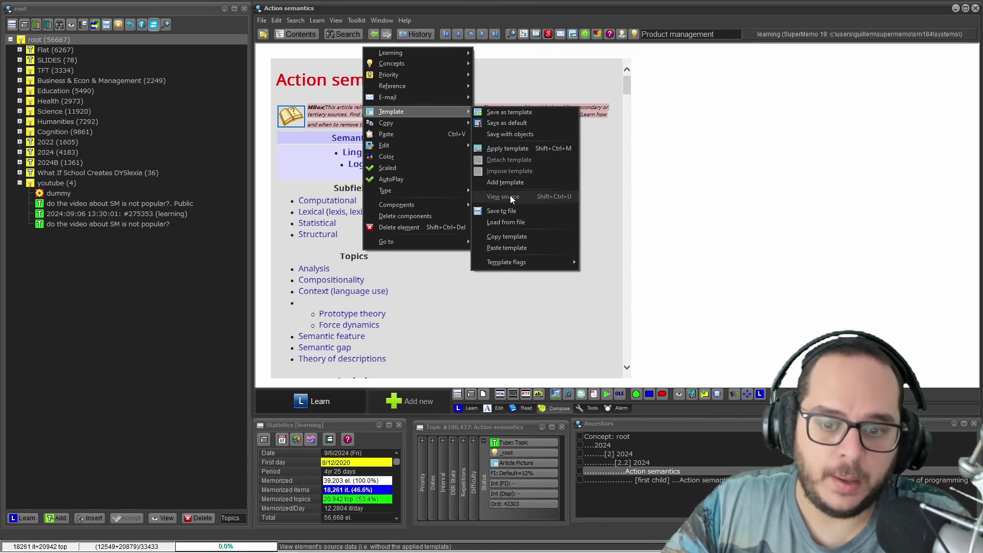
click(343, 56)
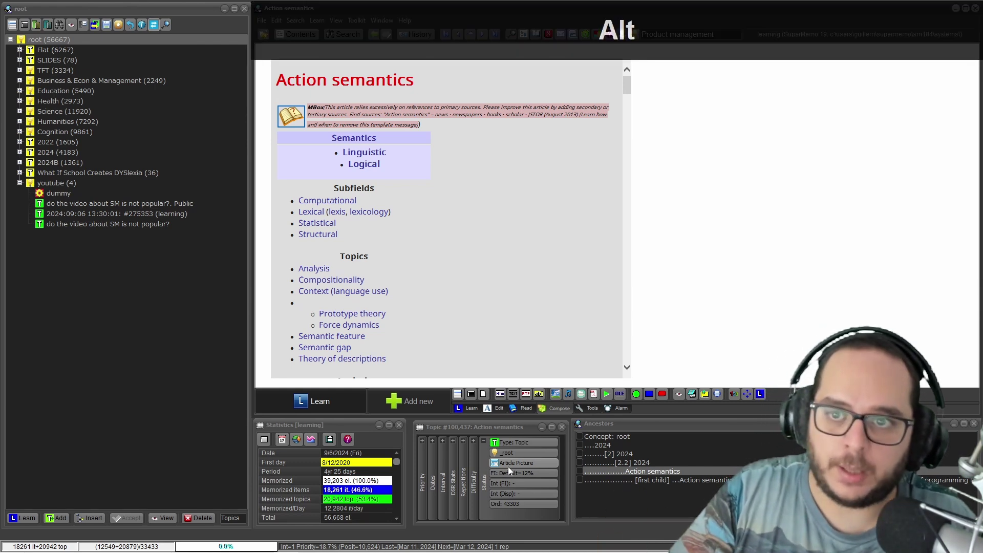
Step: Reload the topic by going back and forward in the history, check its template status, and return to the article's beginning
key(alt+Left)
key(alt+Right)
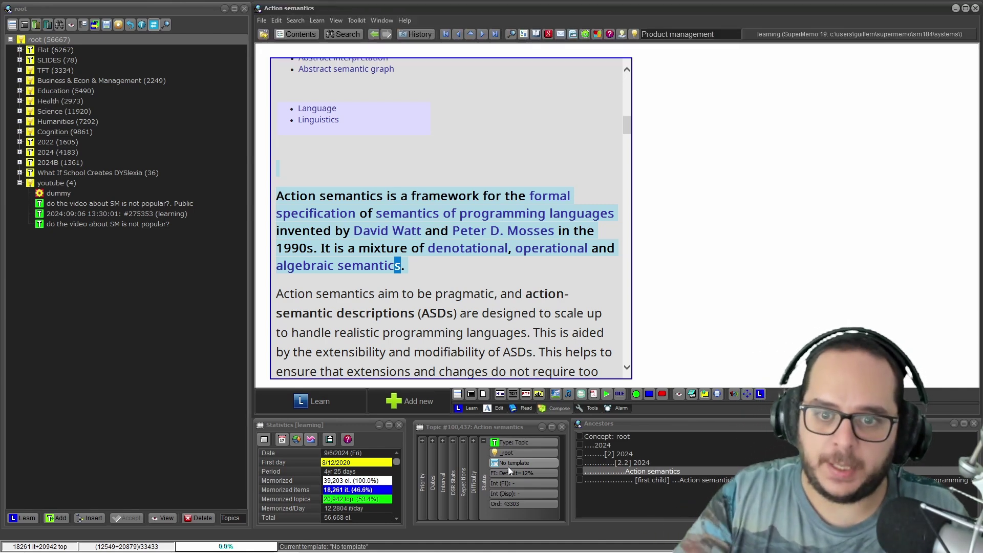
click(494, 176)
scroll(494, 175, up, 5)
scroll(493, 176, up, 5)
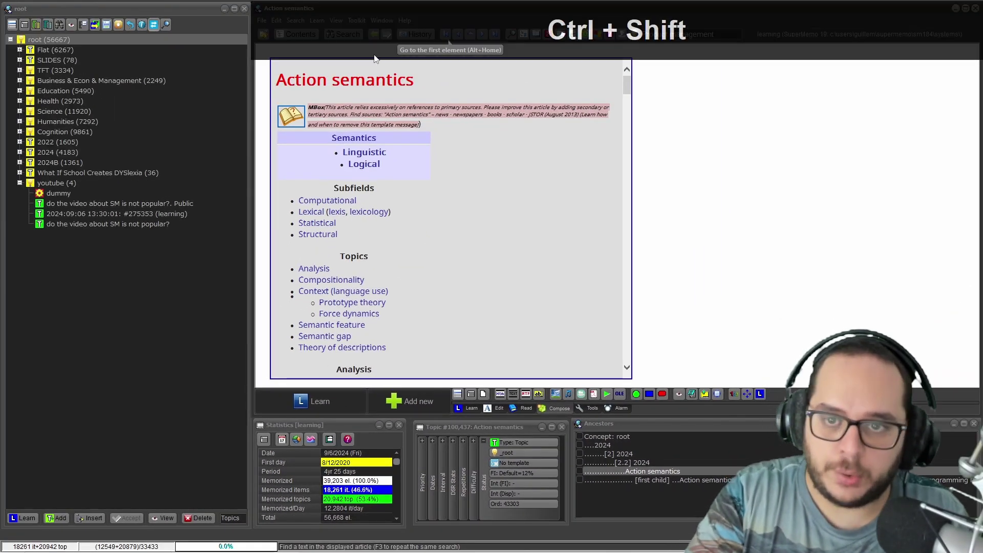
Step: Try toggling View source on the topic without a template, and check which template commands are available for it
key(ctrl+shift+u)
key(ctrl+shift+u)
key(ctrl+shift+u)
key(ctrl+shift+u)
key(ctrl+shift+u)
key(ctrl+shift+u)
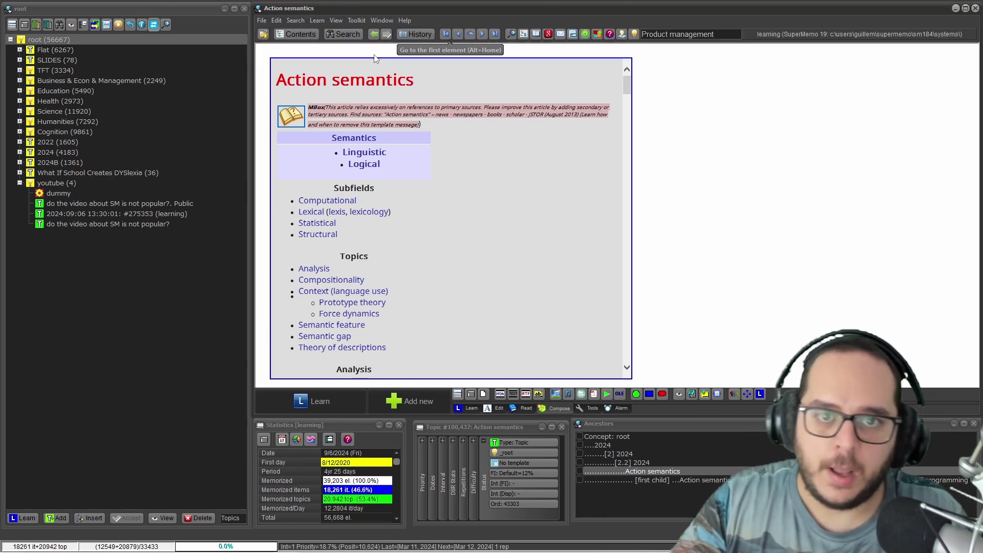
right_click(375, 58)
mouse_move(405, 118)
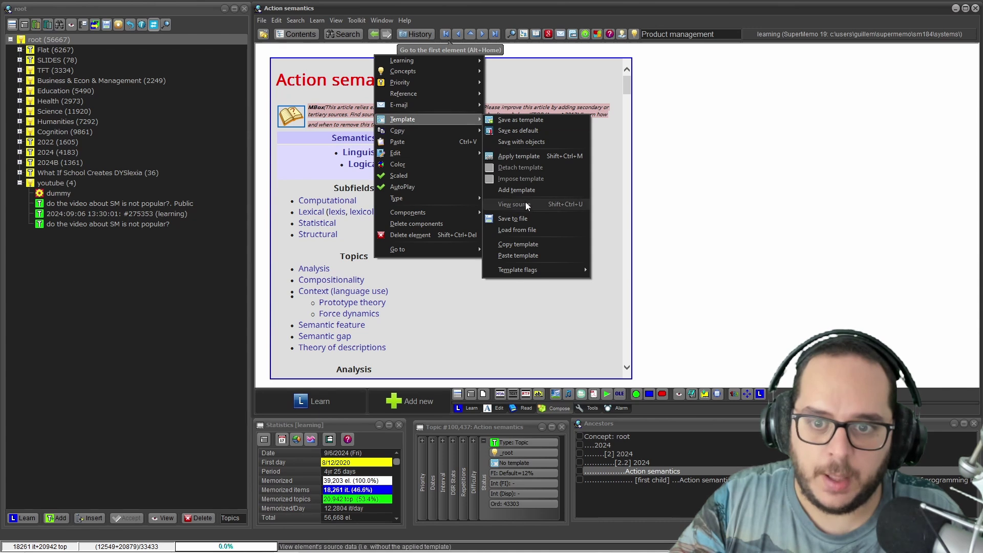
click(347, 53)
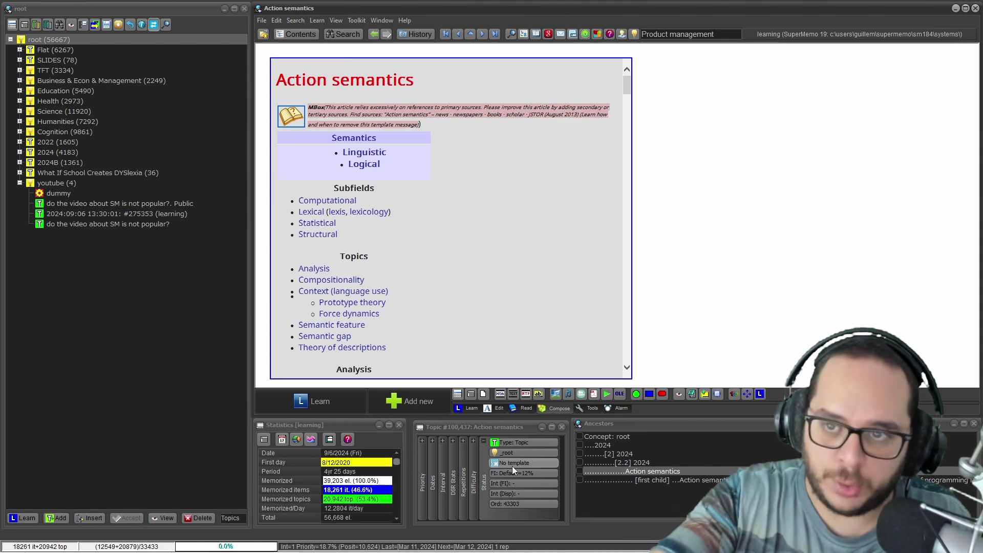
Step: Apply the Article template to the Action semantics topic and return to the article's beginning
key(ctrl+shift)
key(ctrl+shift+m)
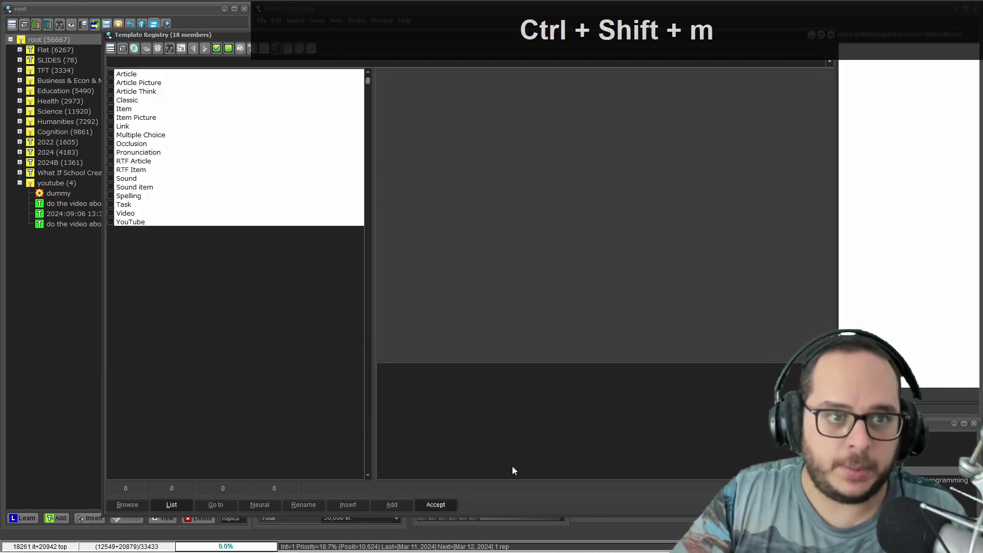
key(Down)
key(Return)
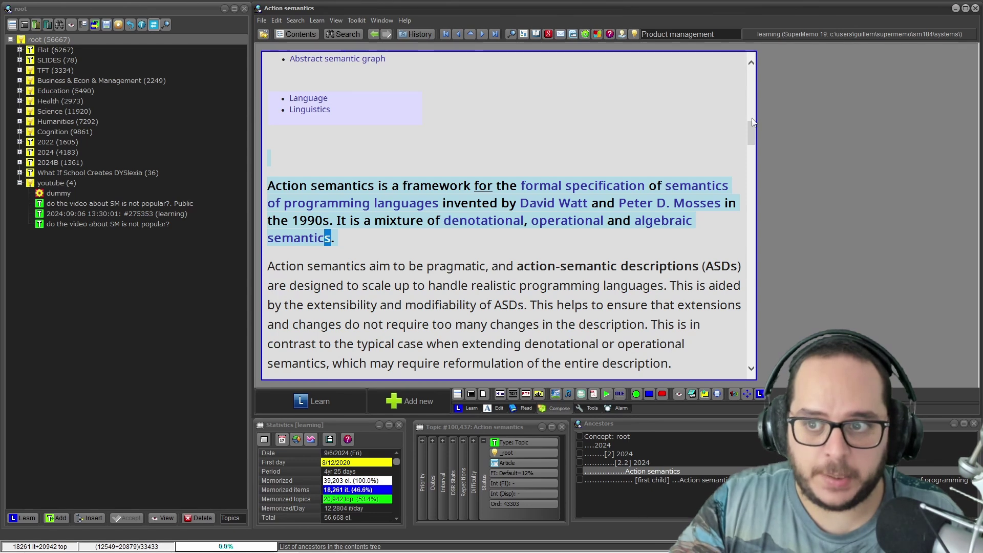
scroll(753, 127, up, 2)
drag(753, 128, 754, 79)
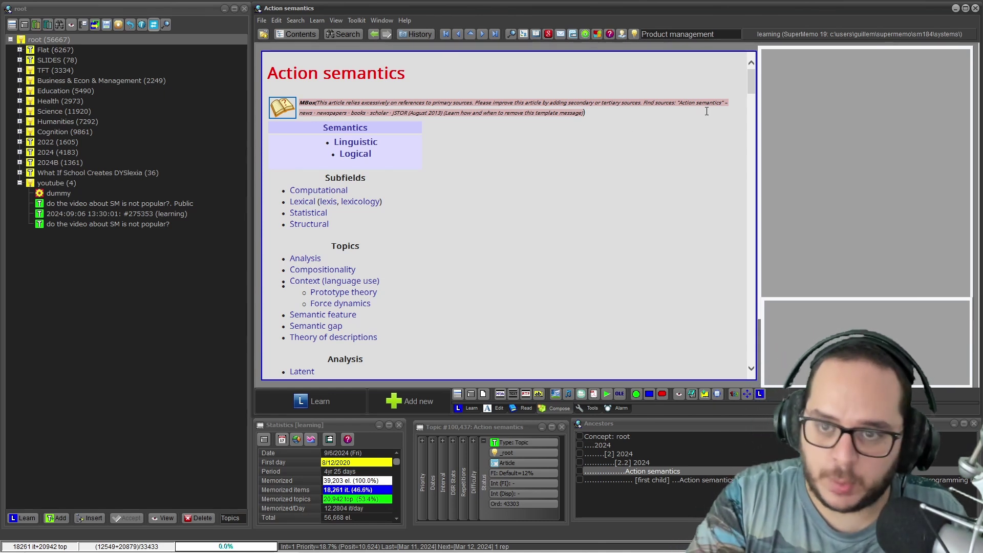
Step: Show the topic's source data without the applied template, and check the View source state among the template commands
key(ctrl)
right_click(451, 48)
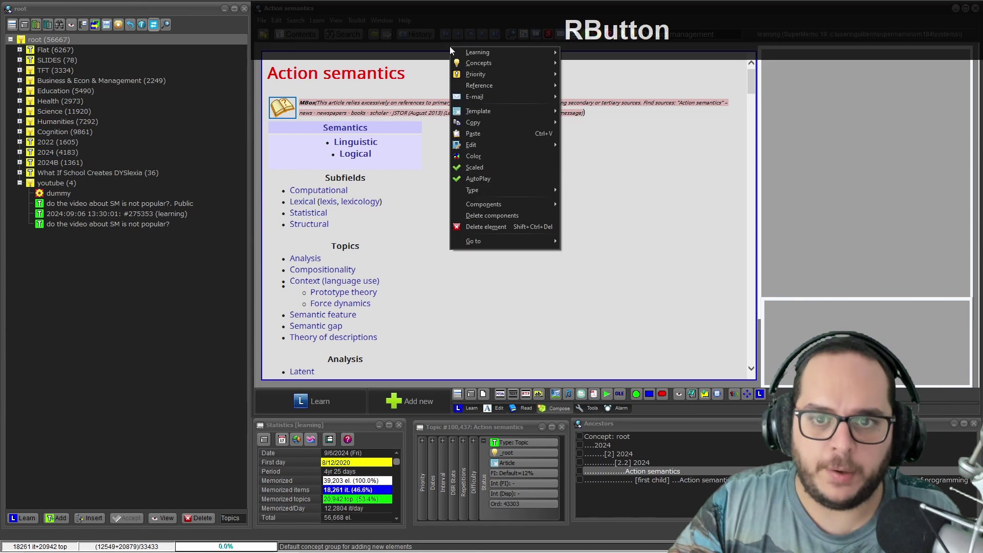
mouse_move(476, 110)
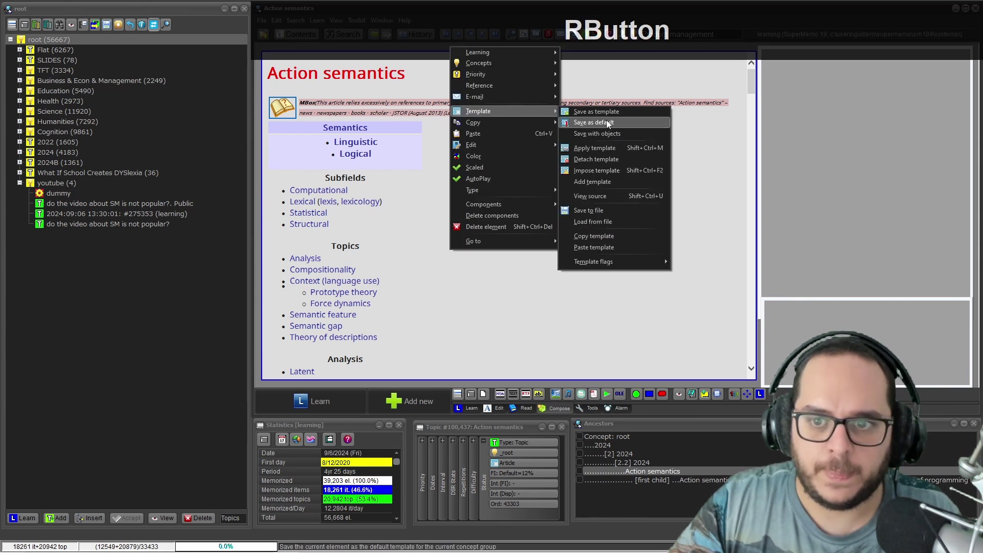
click(628, 195)
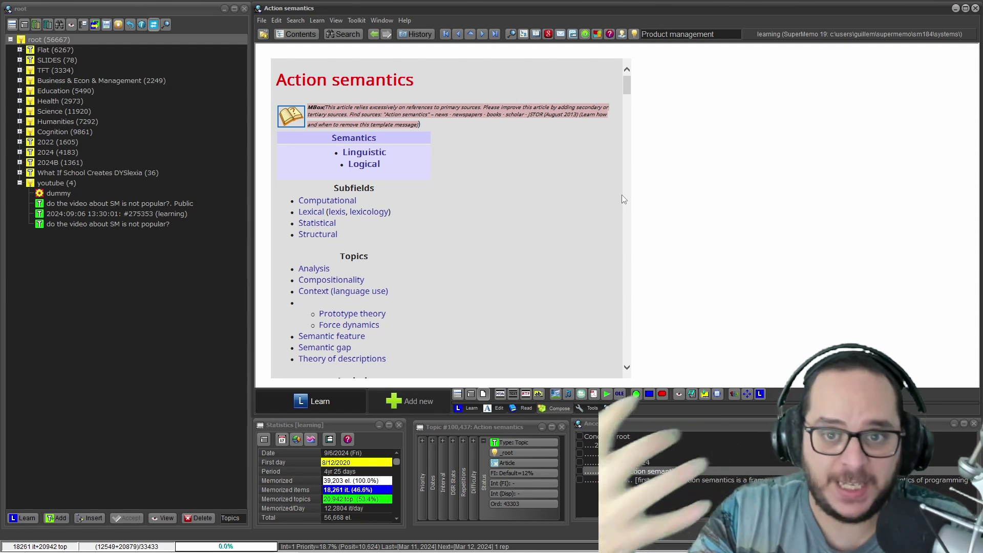
right_click(440, 54)
mouse_move(527, 119)
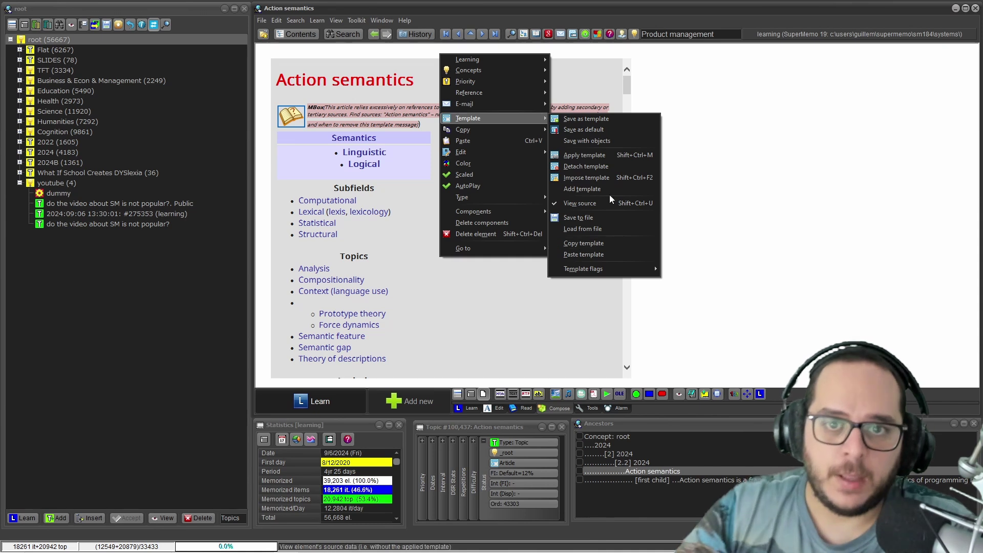
click(293, 52)
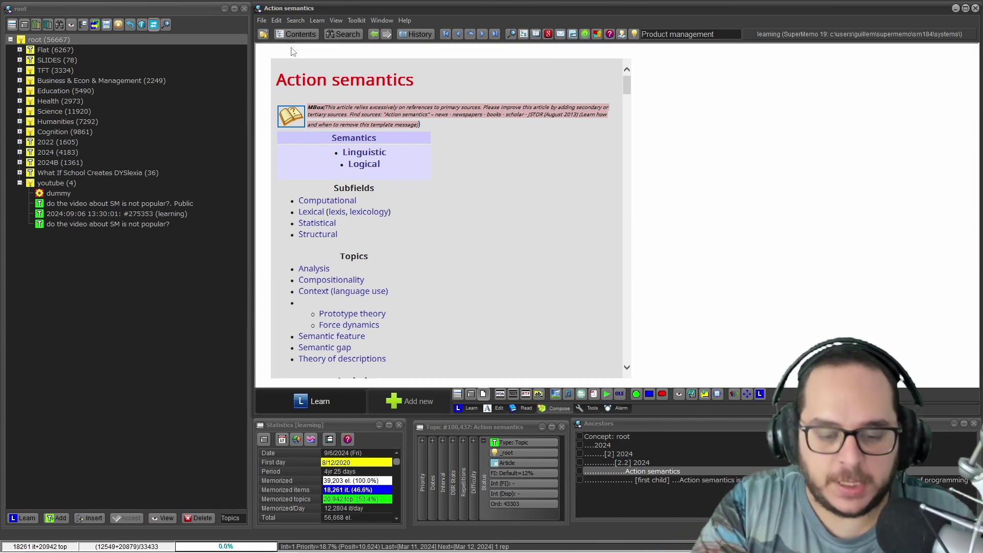
Step: Toggle View source back and forth to compare the Article template layout with the source layout
key(ctrl+shift+u)
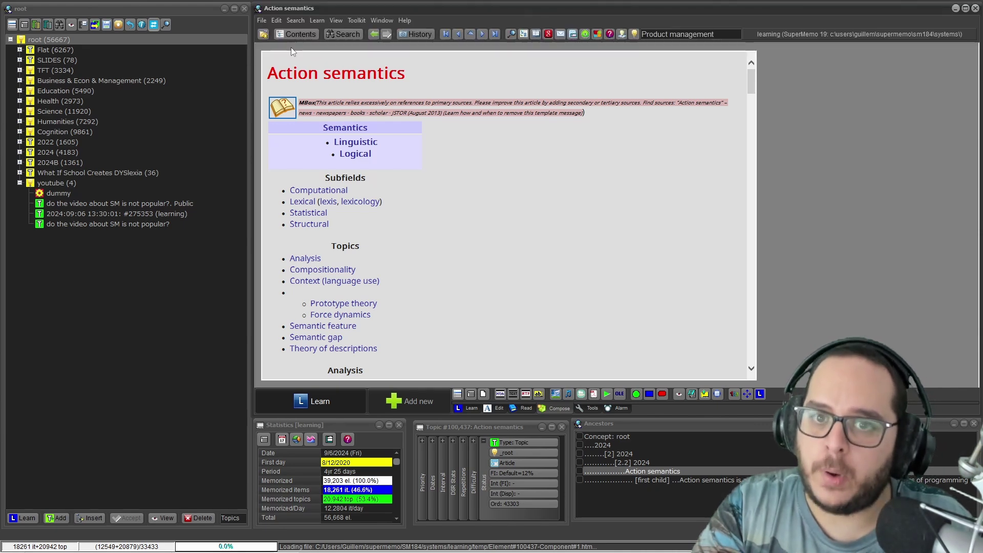
key(ctrl+shift+u)
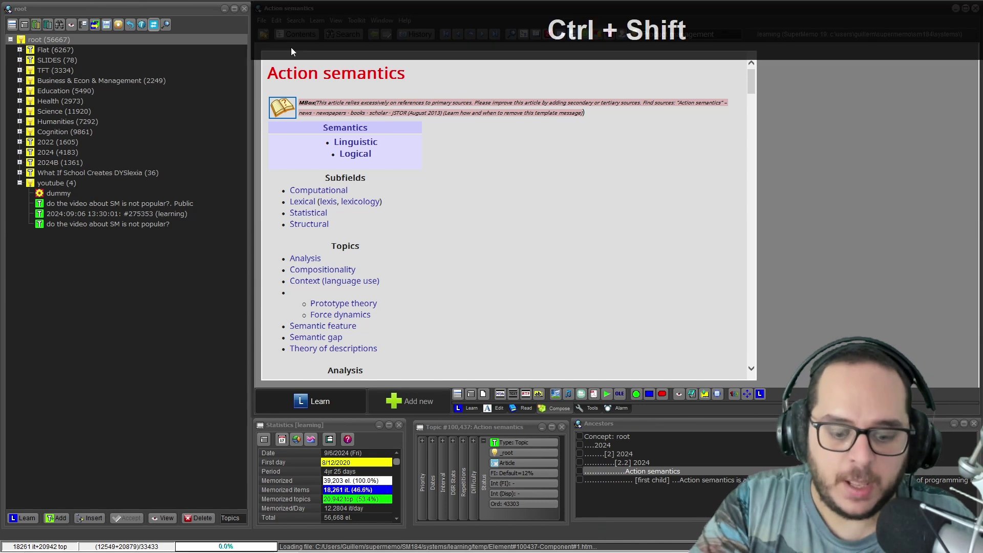
key(ctrl+shift+u)
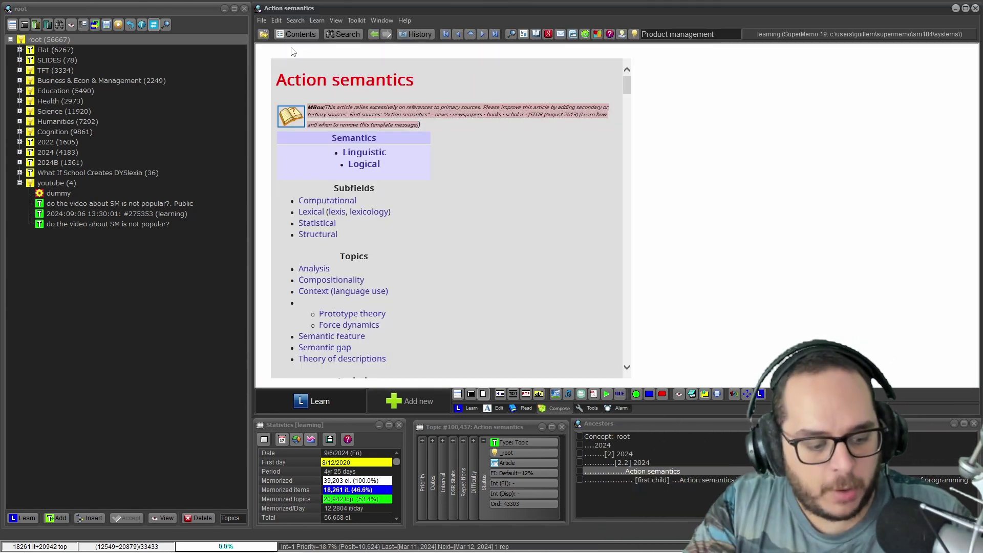
Step: Impose the Article template on the topic, overwriting its source data and detaching the template
key(ctrl+alt+m)
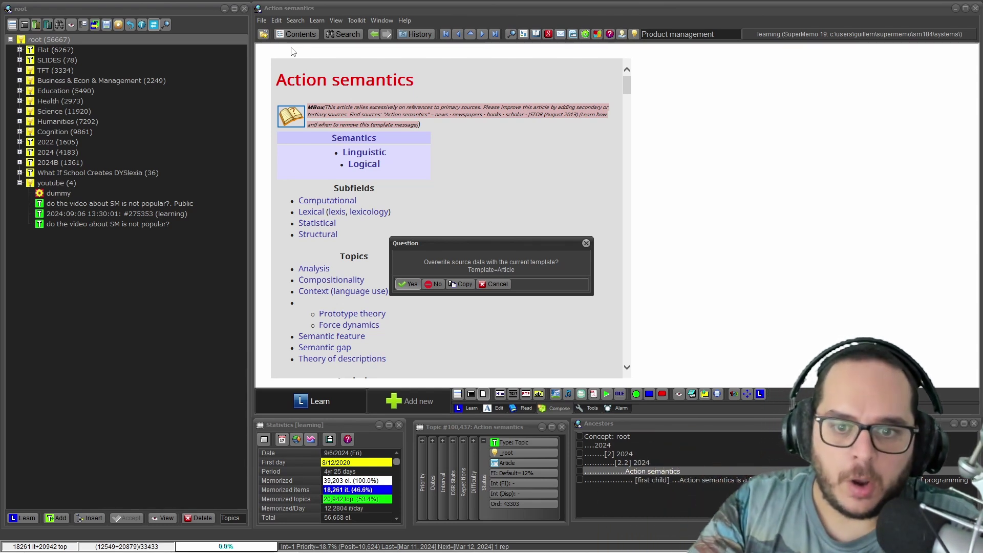
key(Return)
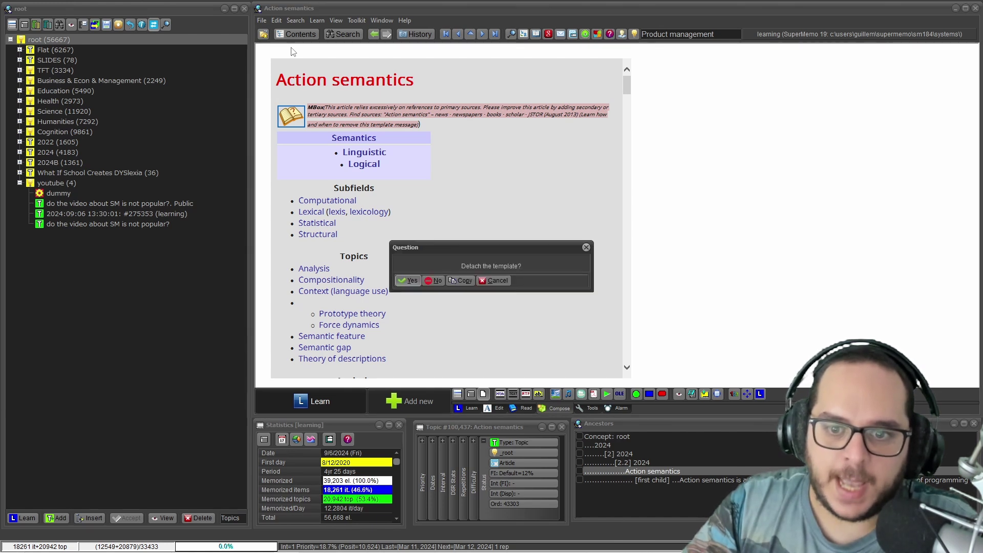
key(Return)
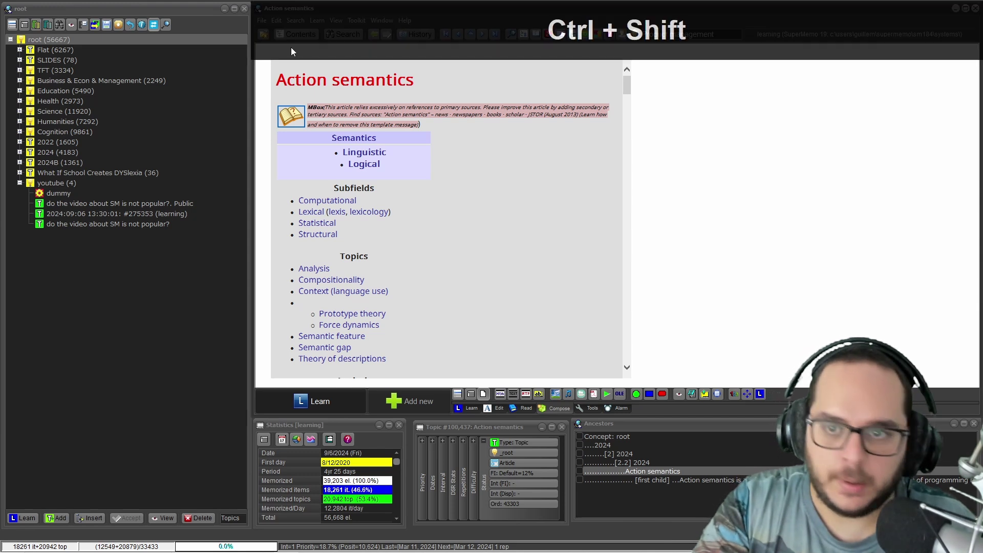
Step: Try toggling View source after imposing the Article template, and check the availability of Detach template, Impose template and View source
key(ctrl+shift+u)
key(ctrl+shift+u)
key(ctrl+shift+u)
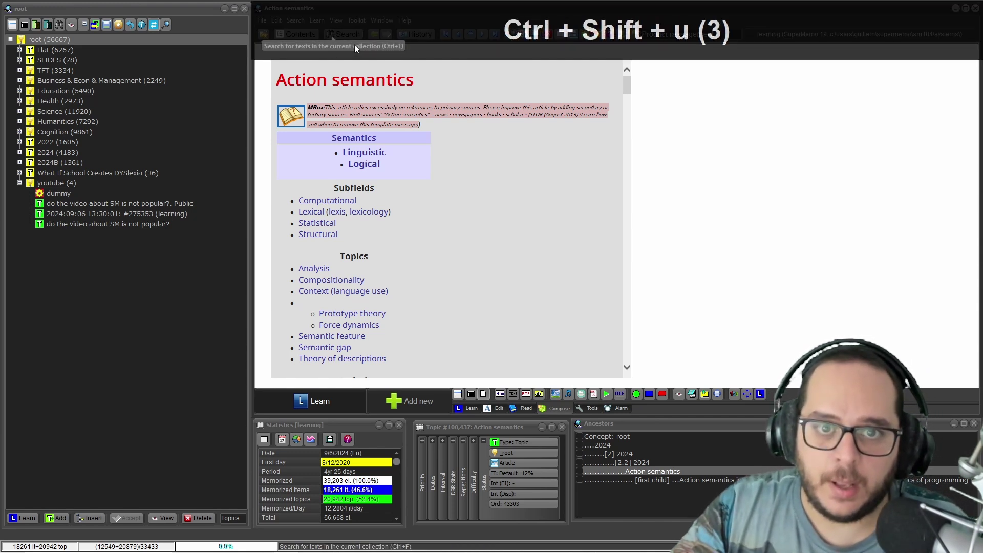
right_click(404, 48)
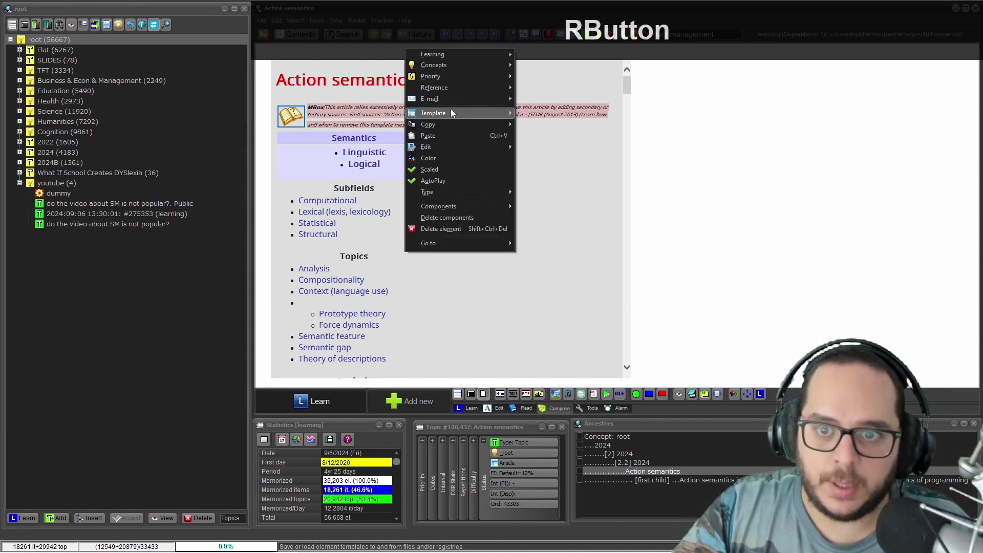
mouse_move(450, 112)
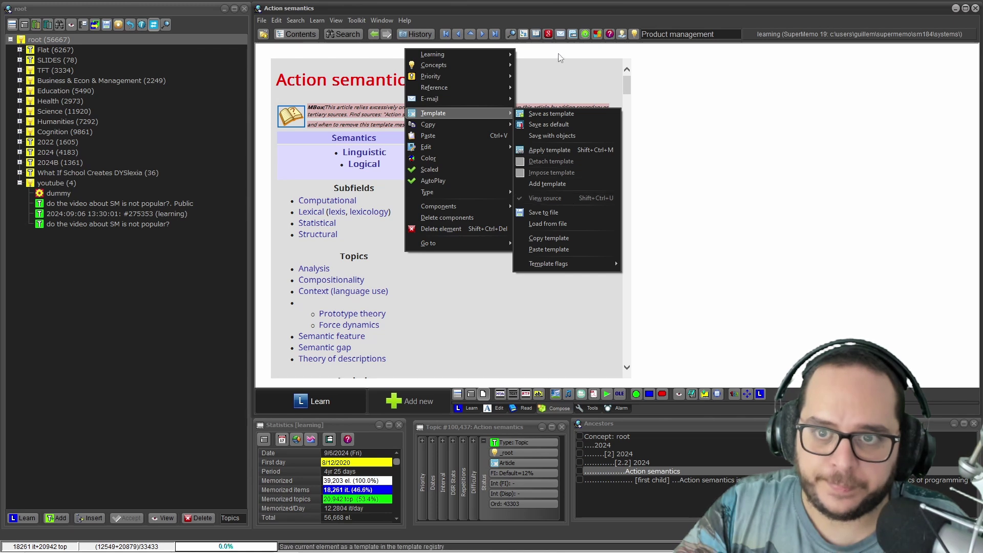
click(561, 50)
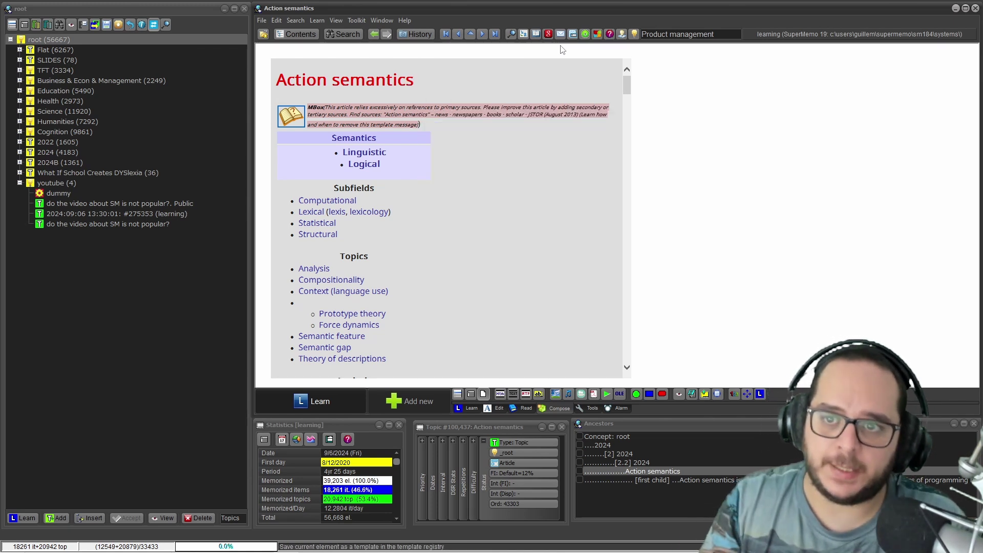